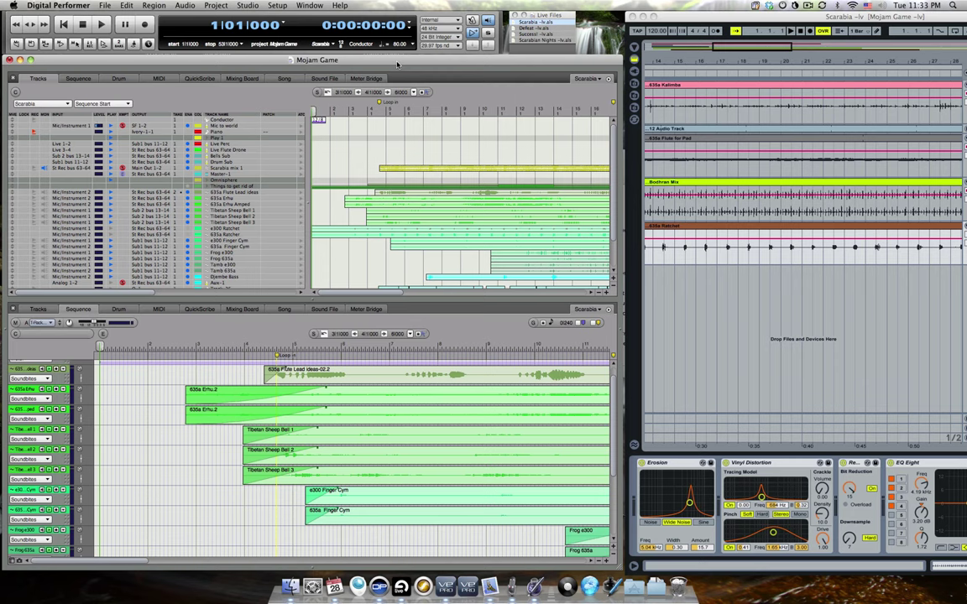
# Play the Scarabia sequence from measure 1, beat 9, and review its instrument tracks through to the end
pyautogui.press('KP_Equal')
pyautogui.press('Tab')
pyautogui.write('9')
pyautogui.press('Return')
pyautogui.press('space')
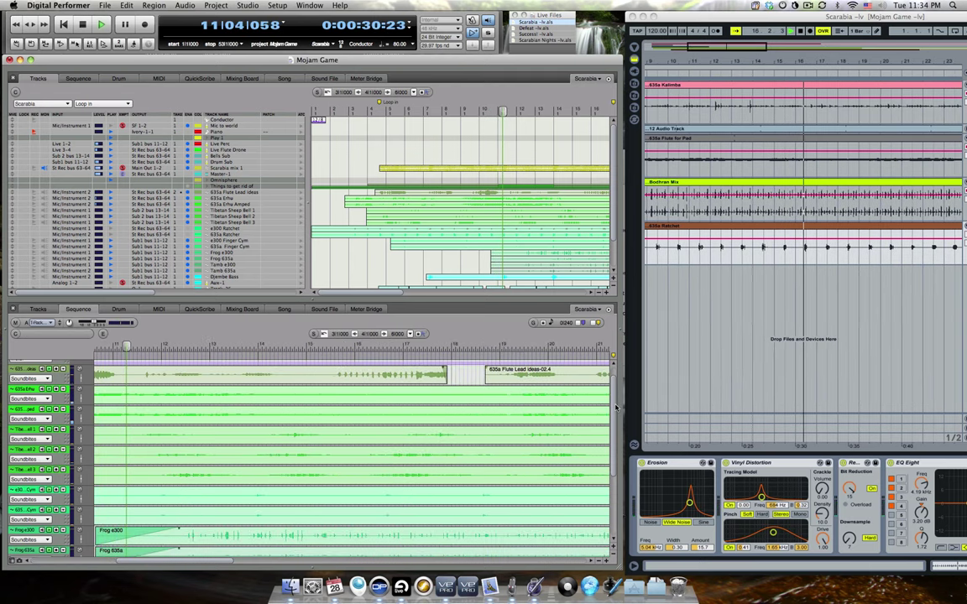
pyautogui.scroll(-1, 612, 407)
pyautogui.scroll(-5, 612, 407)
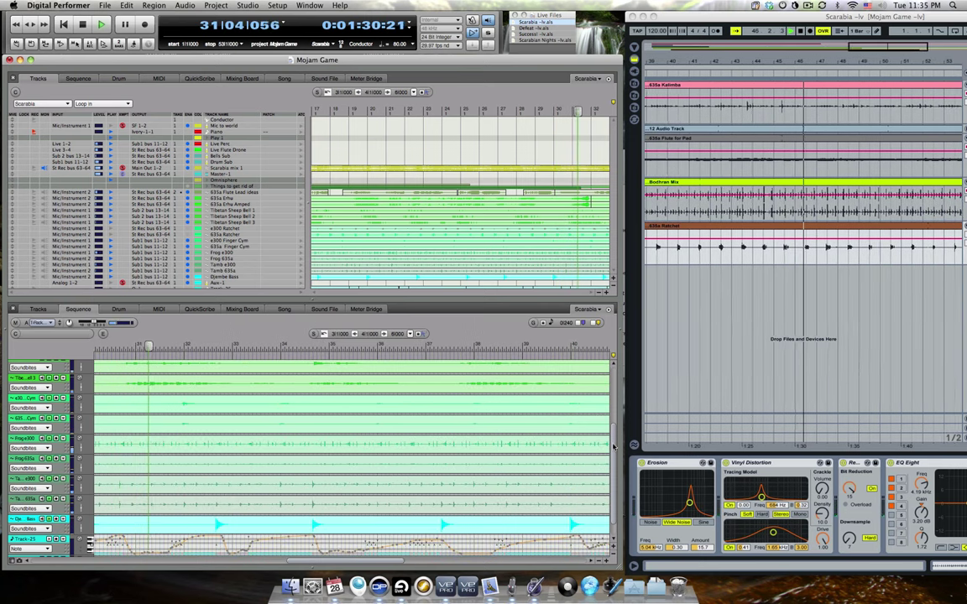
pyautogui.moveTo(613, 446); pyautogui.dragTo(613, 394)
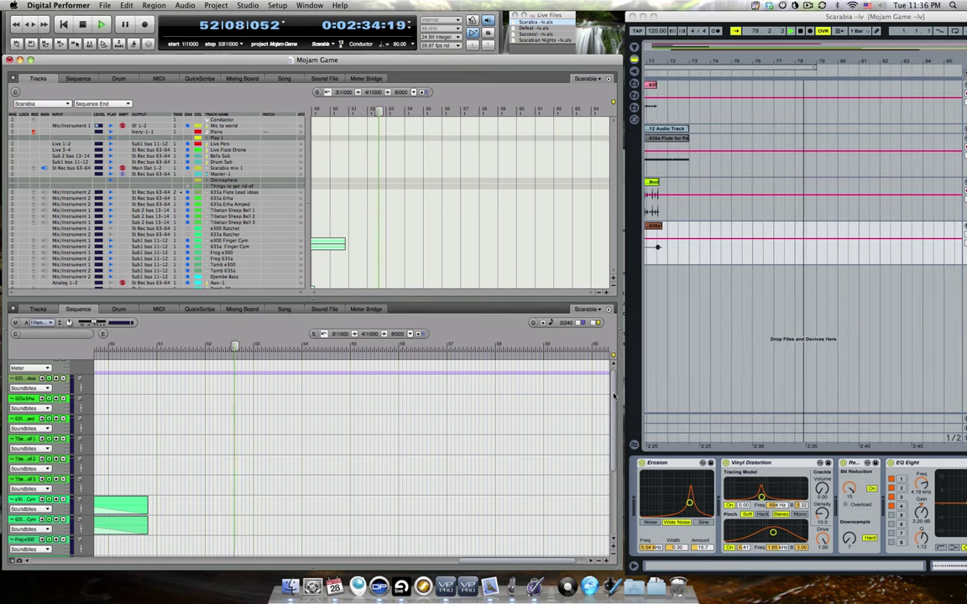
pyautogui.press('space')
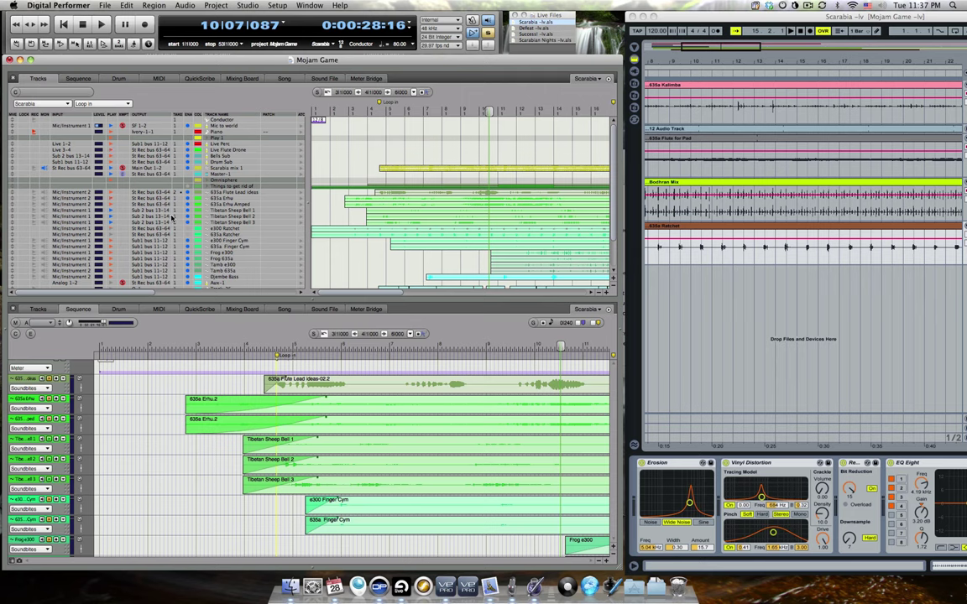
# Play the Scarabia sequence from measure 11 to audition the soloed Tibetan Sheep Bell tracks
pyautogui.press('Right')
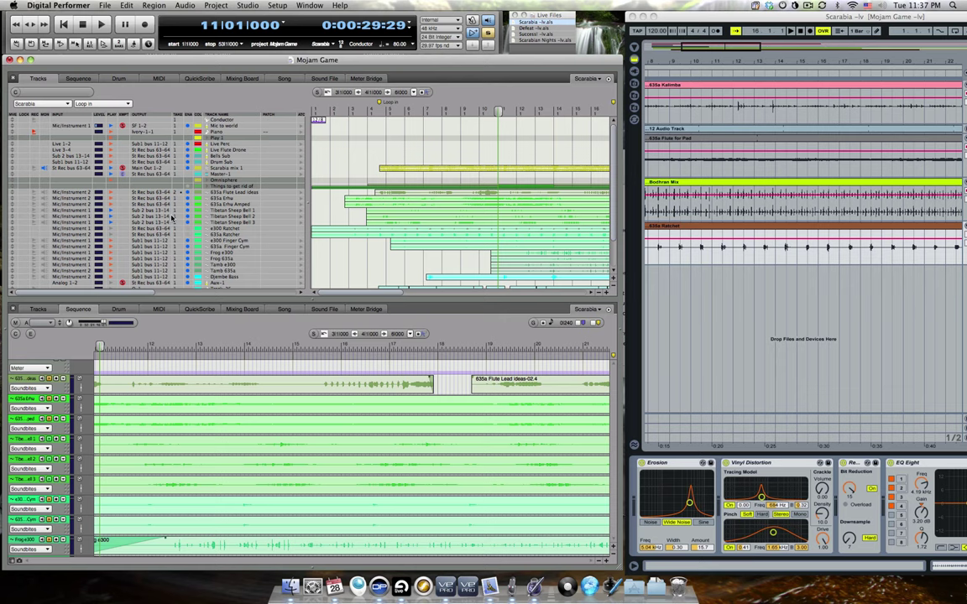
pyautogui.press('space')
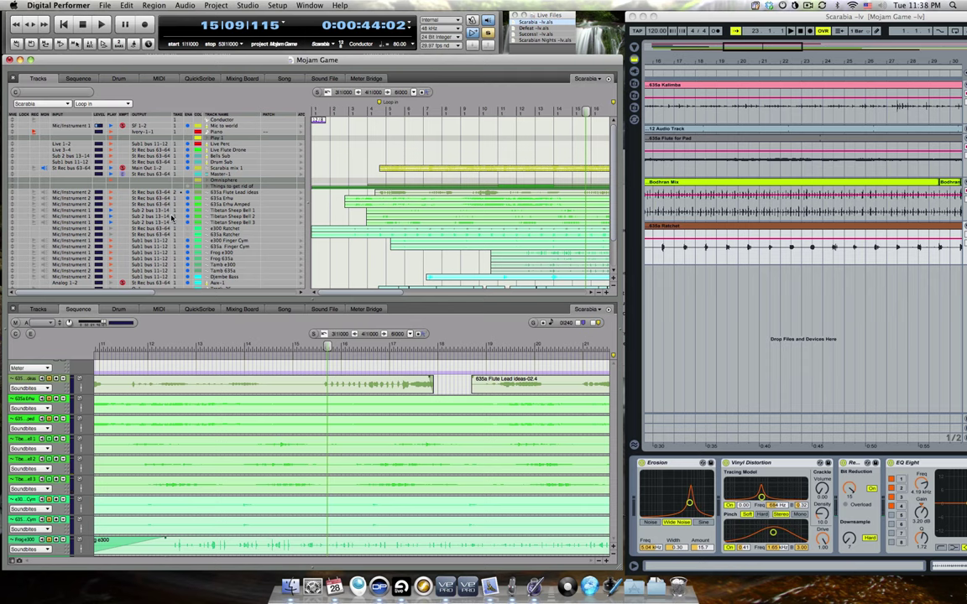
# Open the Defeat -lv.als Live set and play the Scarabia - Defeat Music sequence from measure 43
pyautogui.doubleClick(532, 28)
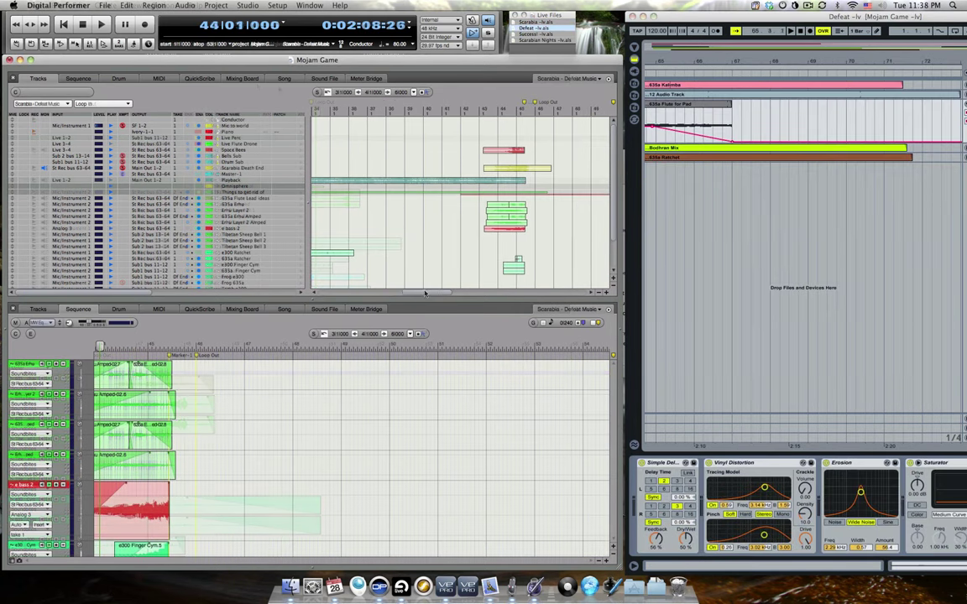
pyautogui.moveTo(425, 293); pyautogui.dragTo(438, 291)
pyautogui.press('1')
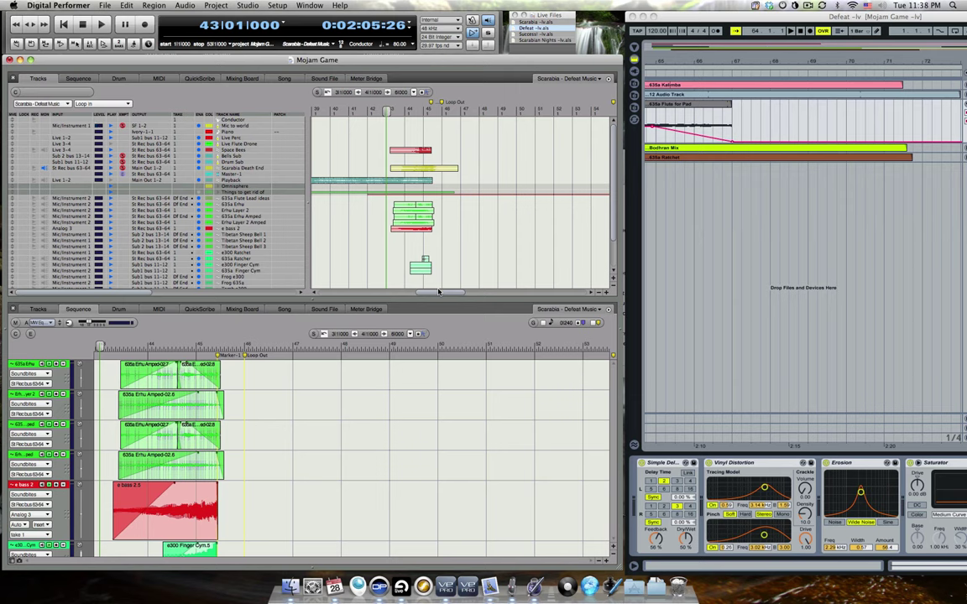
pyautogui.press('space')
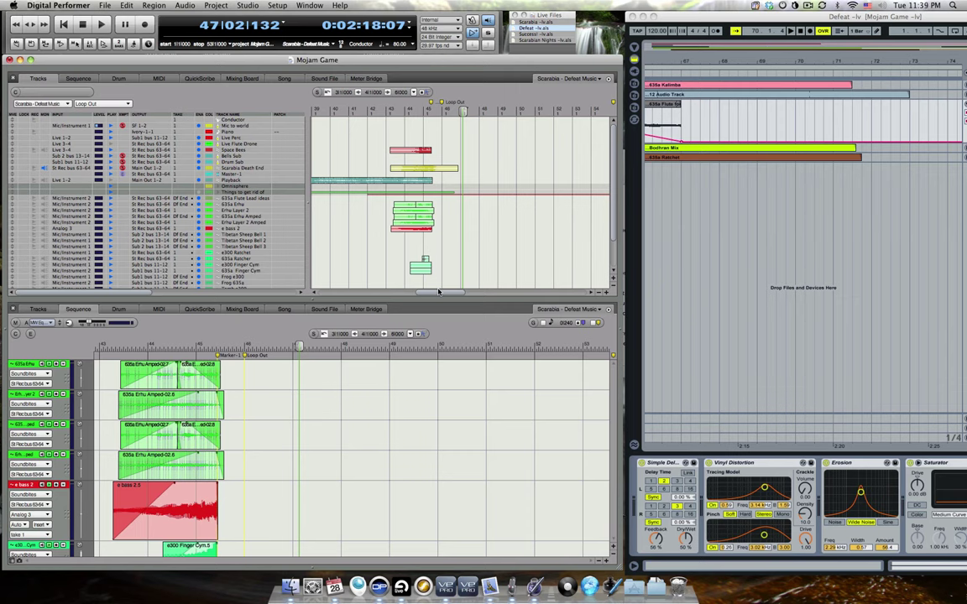
# Switch to the Scarabia - Success sequence, open the matching Success! -lv.als Live set, and return to Digital Performer
pyautogui.click(52, 104)
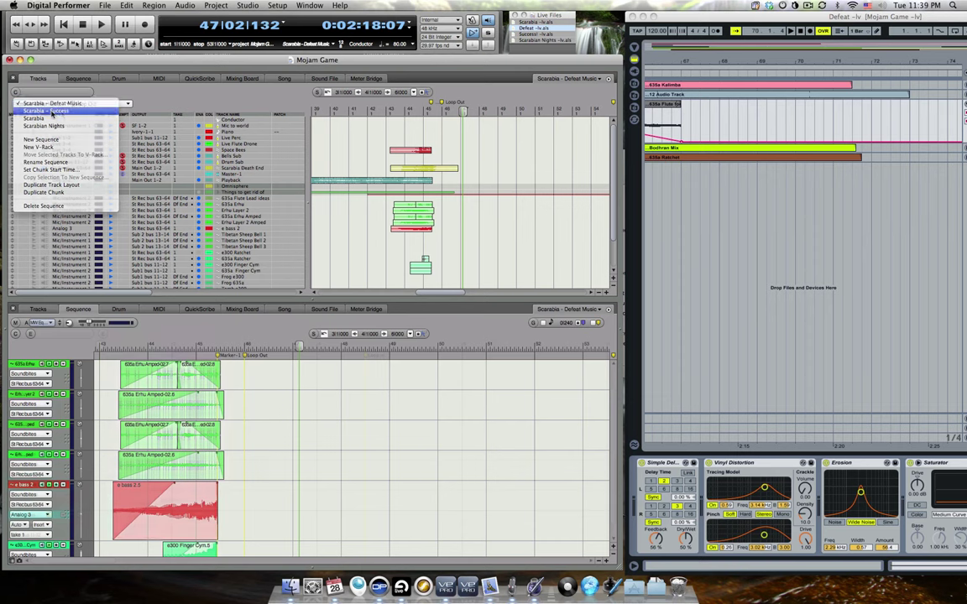
pyautogui.click(42, 109)
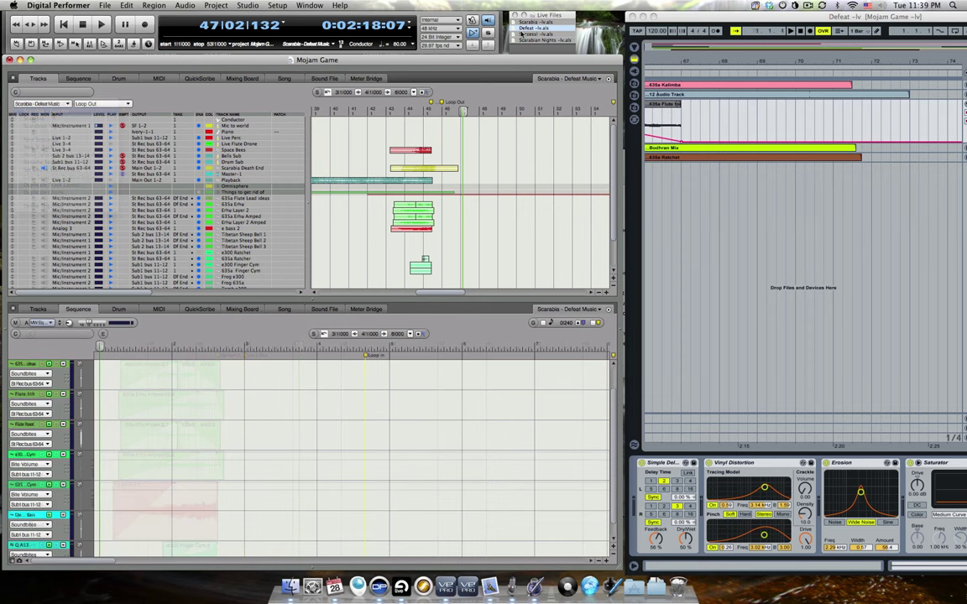
pyautogui.click(521, 33)
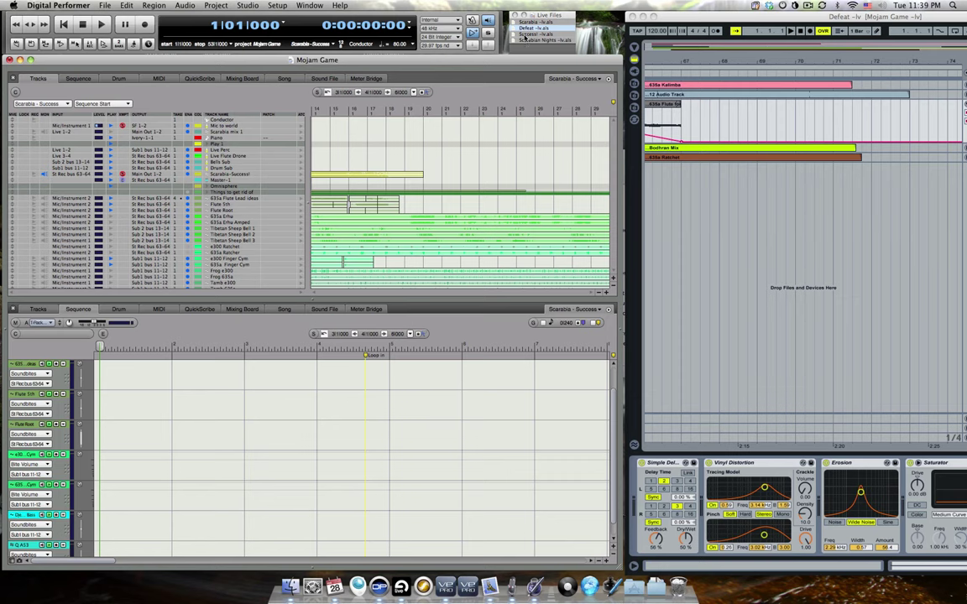
pyautogui.doubleClick(522, 33)
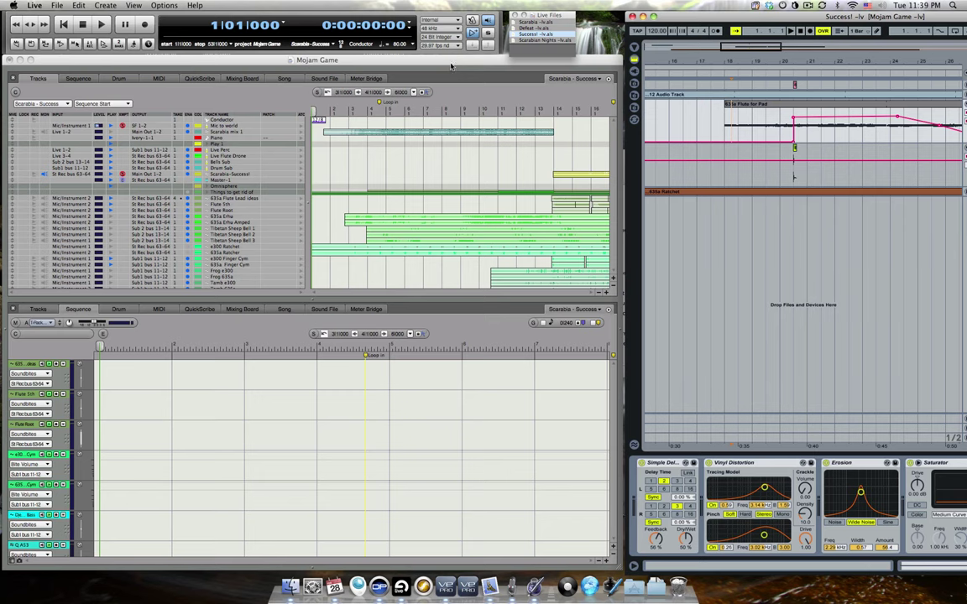
pyautogui.click(452, 65)
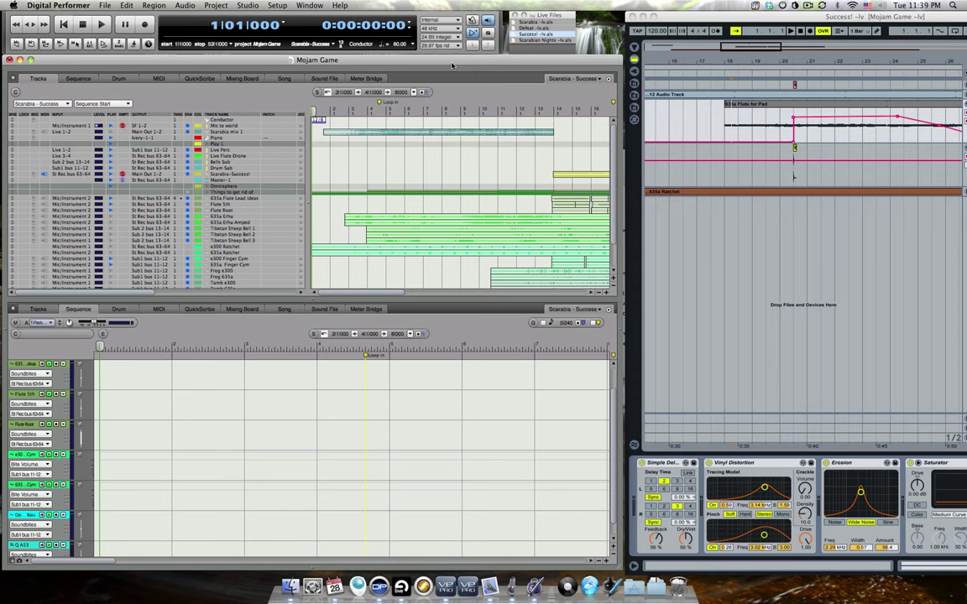
# Play the Scarabia - Success sequence from measure 14
pyautogui.press('KP_Equal')
pyautogui.write('14')
pyautogui.press('Return')
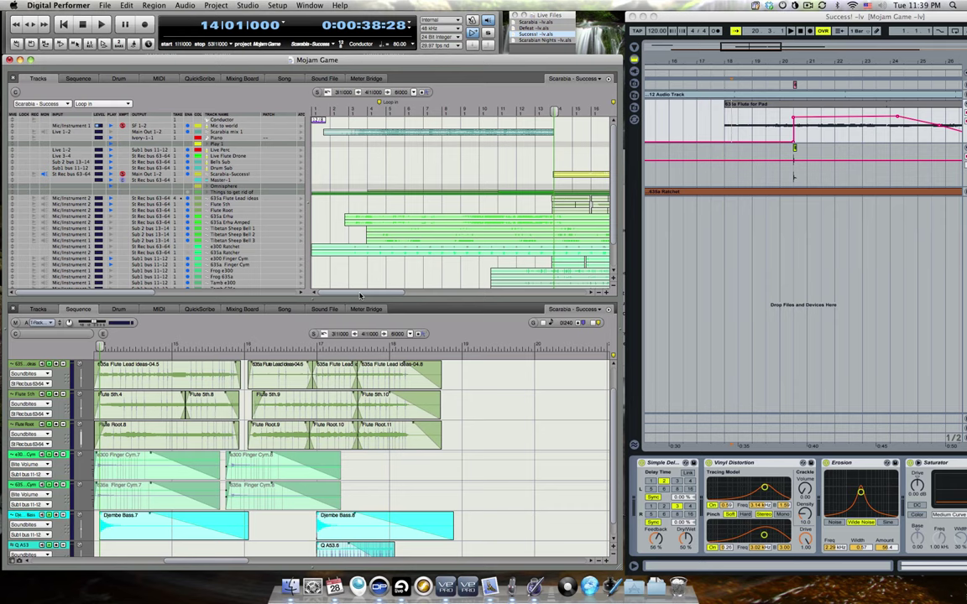
pyautogui.press('space')
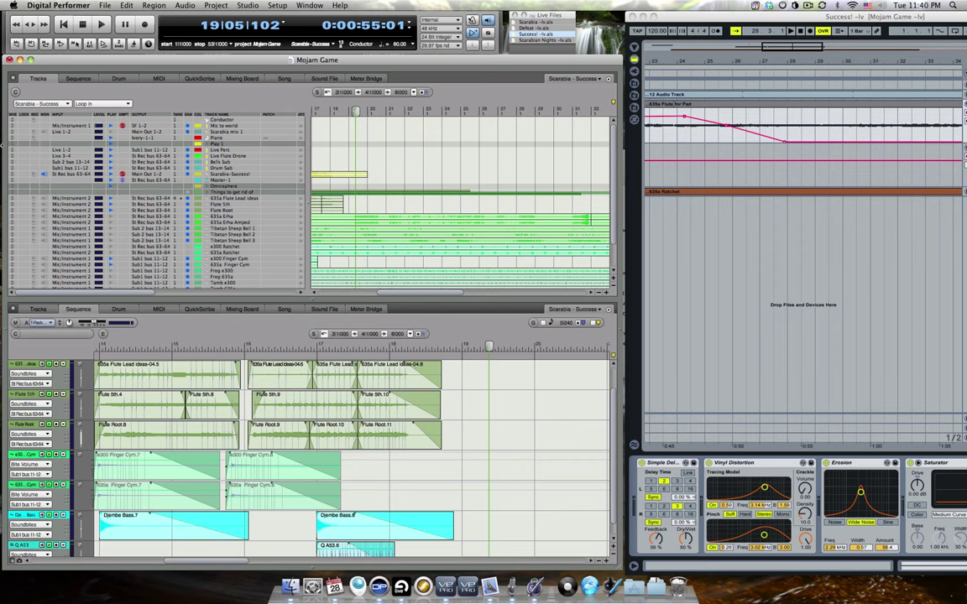
# Switch to the Scarabian Nights sequence and close the Vienna Ensemble Pro instance window
pyautogui.click(40, 101)
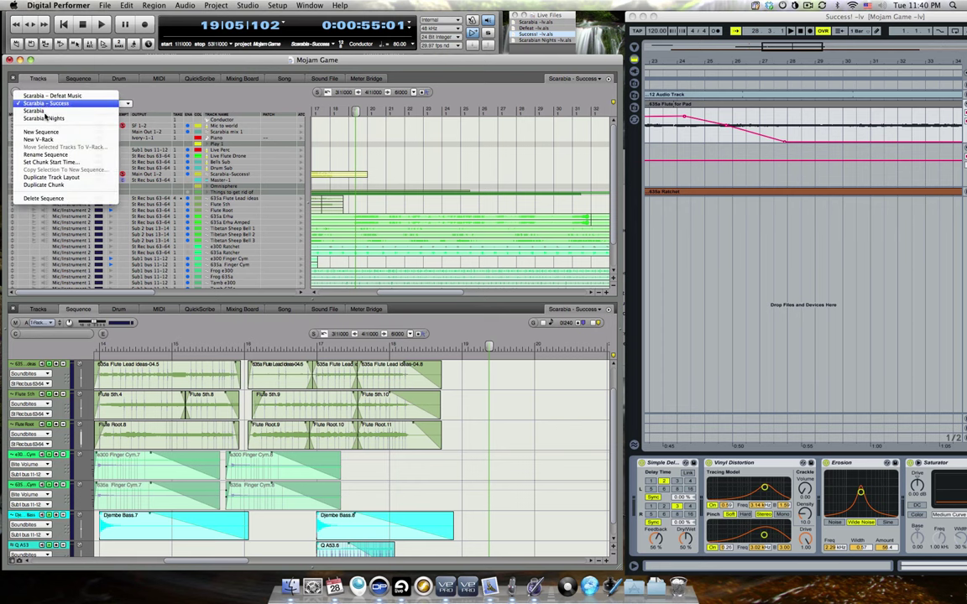
pyautogui.press('Escape')
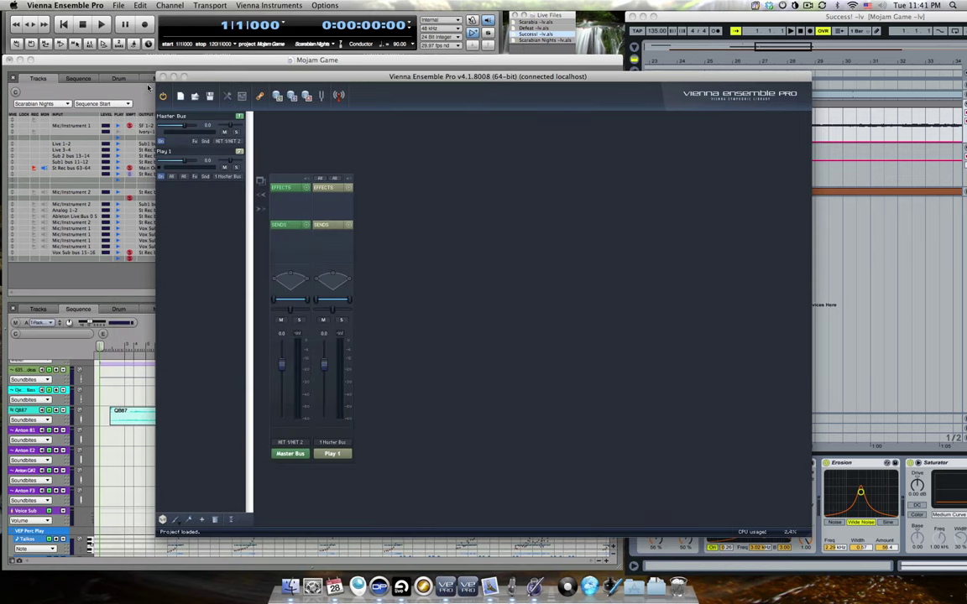
pyautogui.click(164, 77)
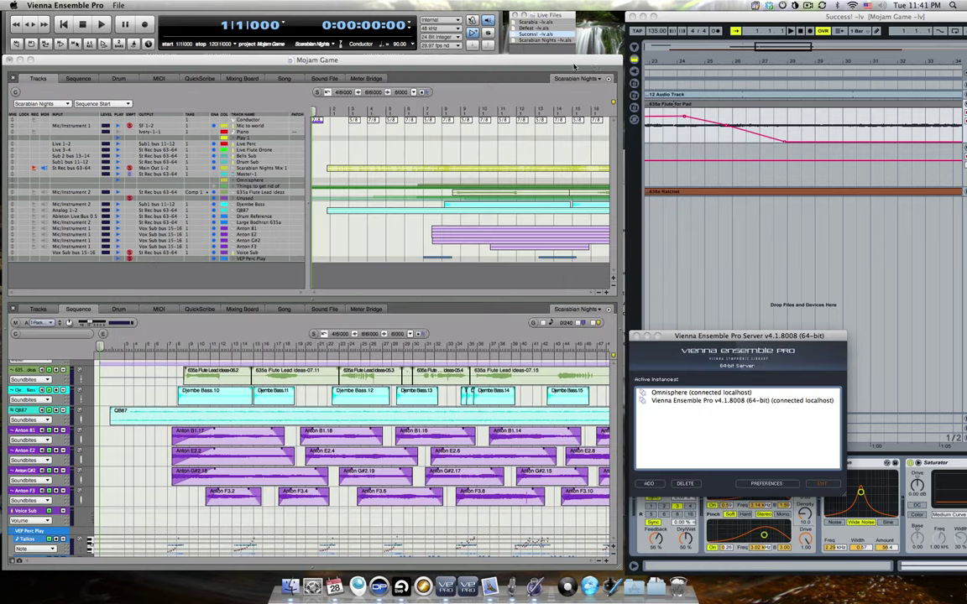
# Open the Scarabian Nights -lv.als Live set and start playing the Scarabian Nights sequence in Digital Performer
pyautogui.doubleClick(538, 40)
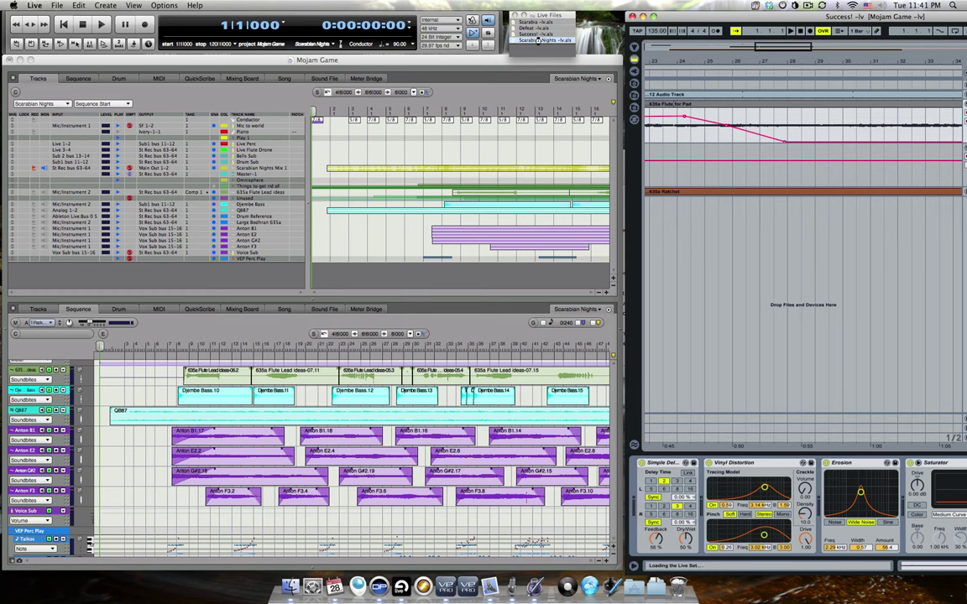
pyautogui.click(463, 67)
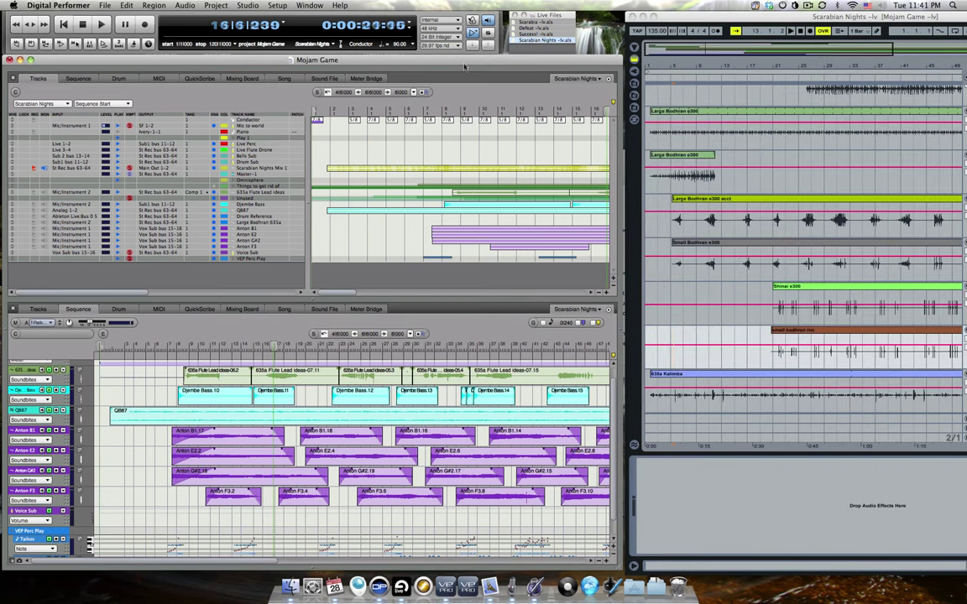
pyautogui.press('space')
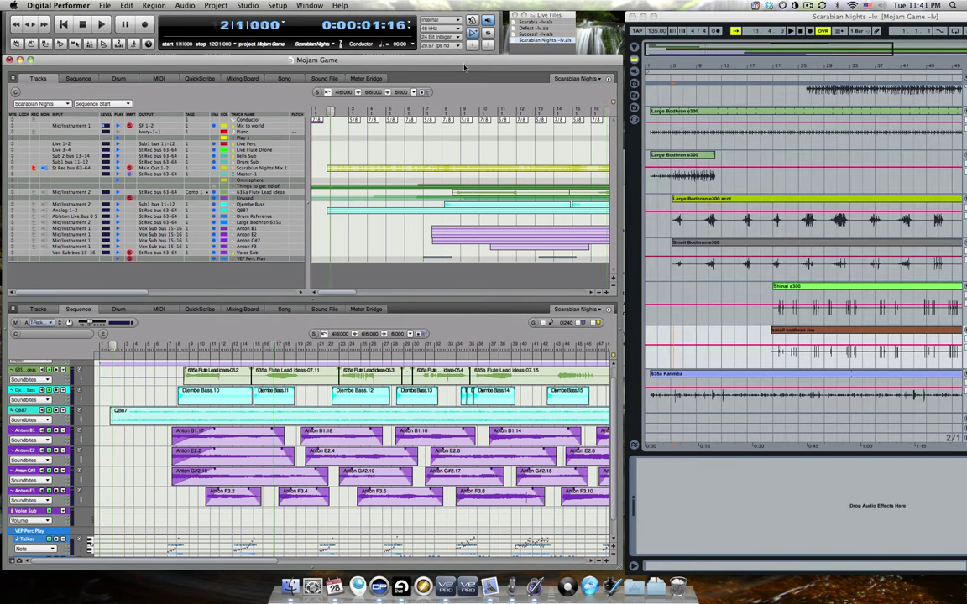